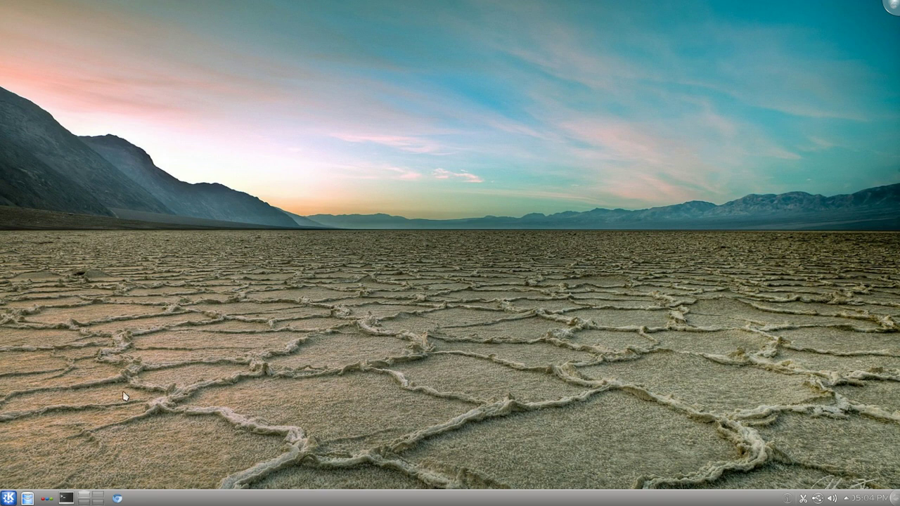
Step: Launch Dolphin from the taskbar so it opens on the Home folder
click(35, 499)
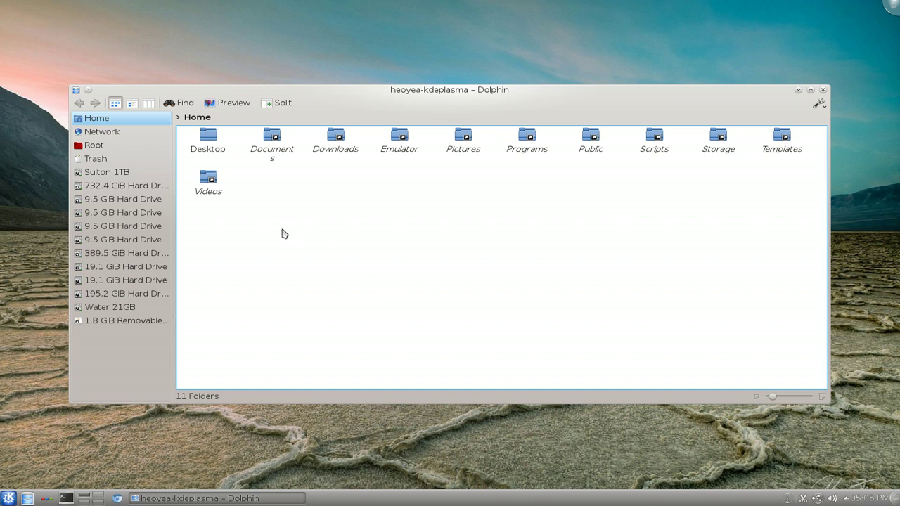
Step: Search Everywhere by filename for .iso and scroll through the 36 ISO results
click(185, 103)
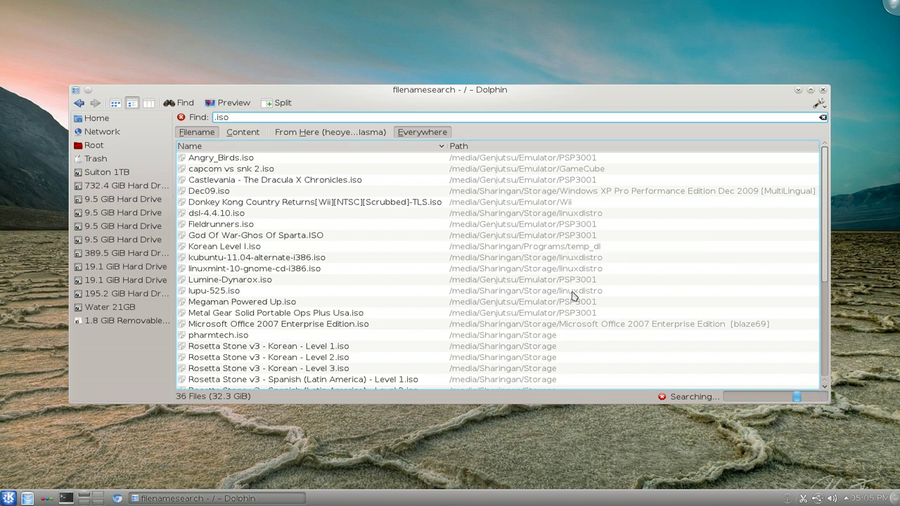
scroll(555, 295, down, 4)
scroll(559, 336, down, 2)
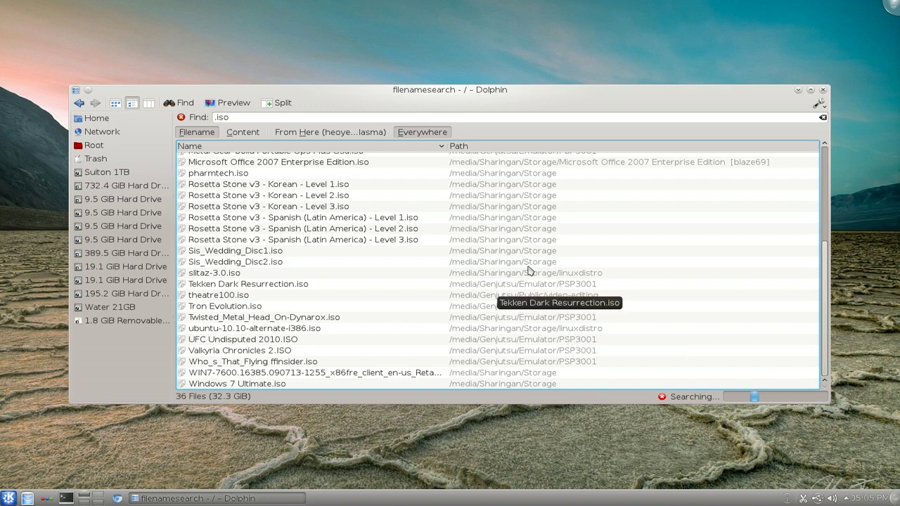
scroll(630, 260, up, 1)
scroll(630, 257, up, 5)
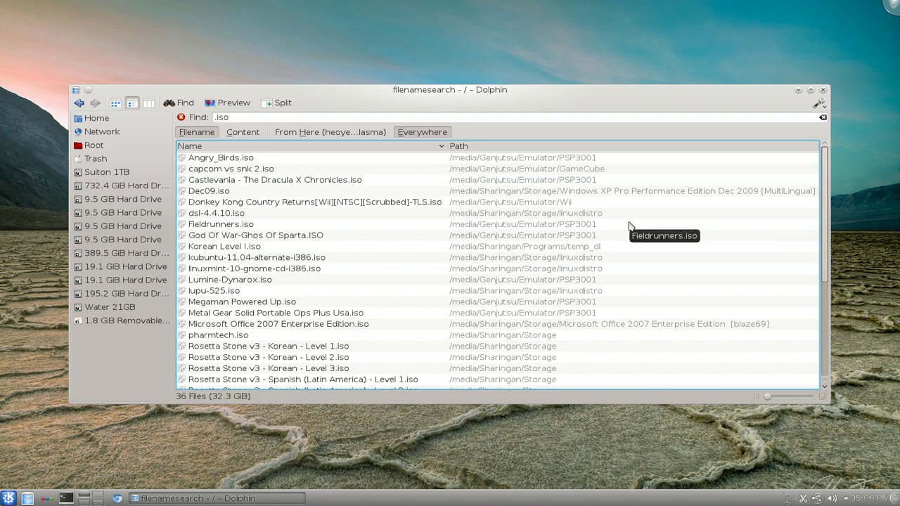
Step: Add the .iso search to Places and label the entry 'ISO Files', keeping the binoculars icon
right_click(562, 226)
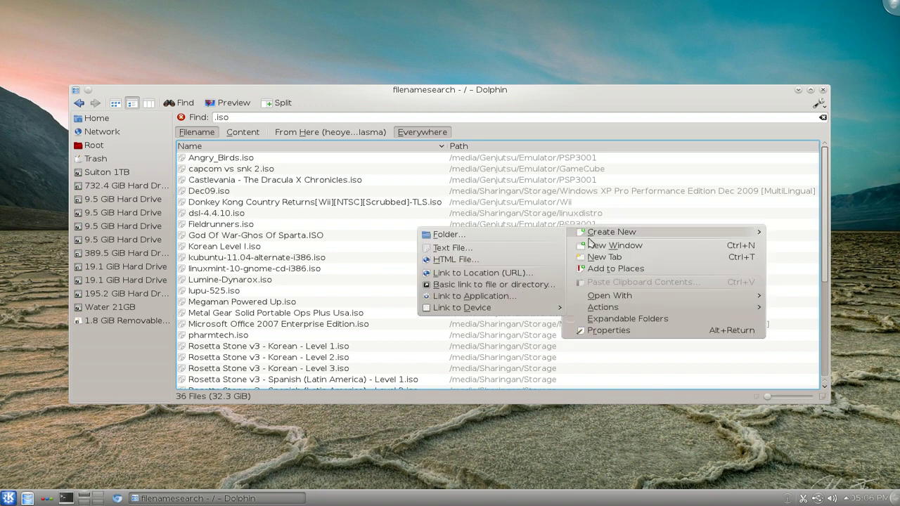
click(602, 272)
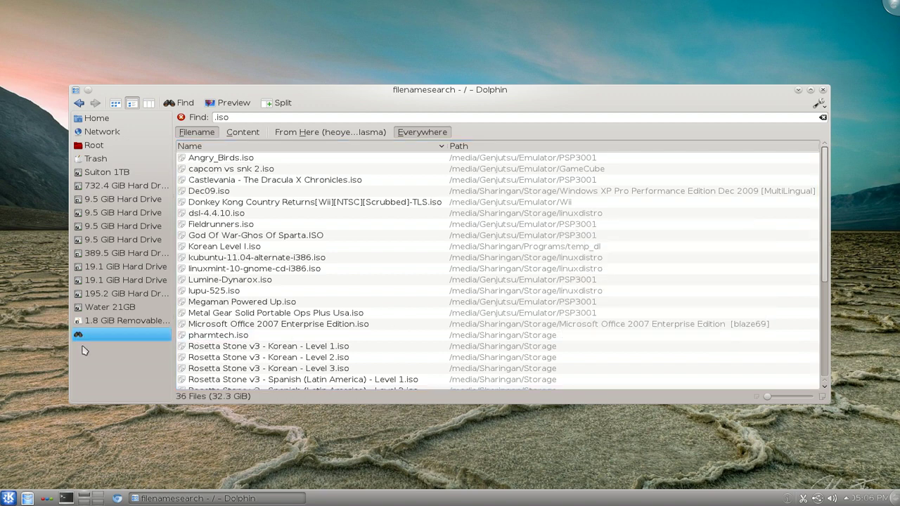
right_click(94, 338)
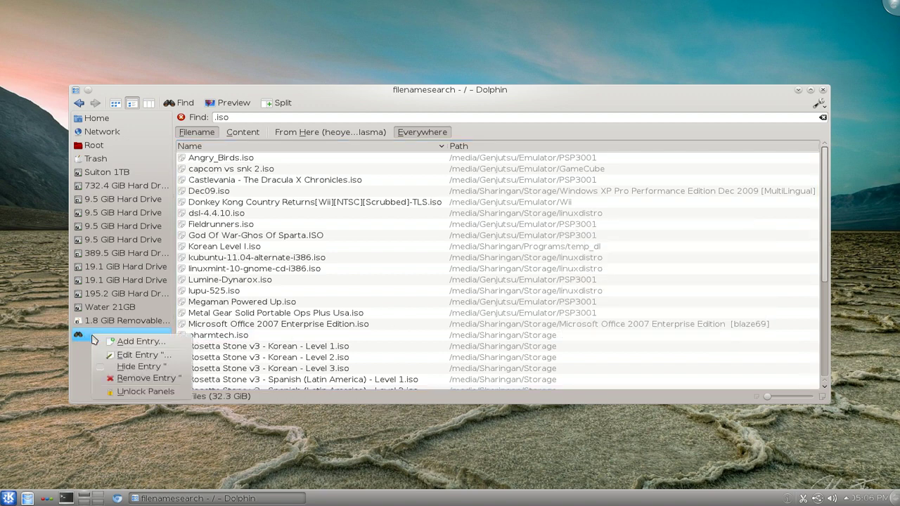
click(123, 357)
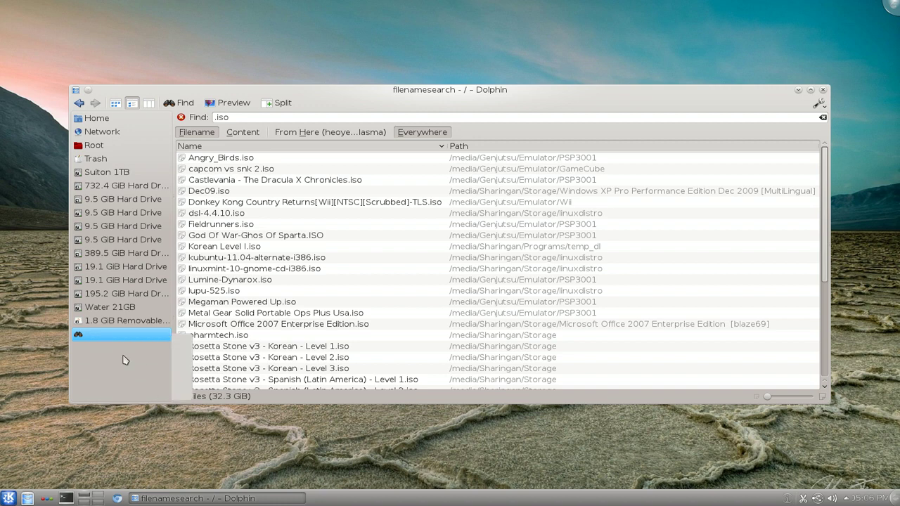
click(466, 210)
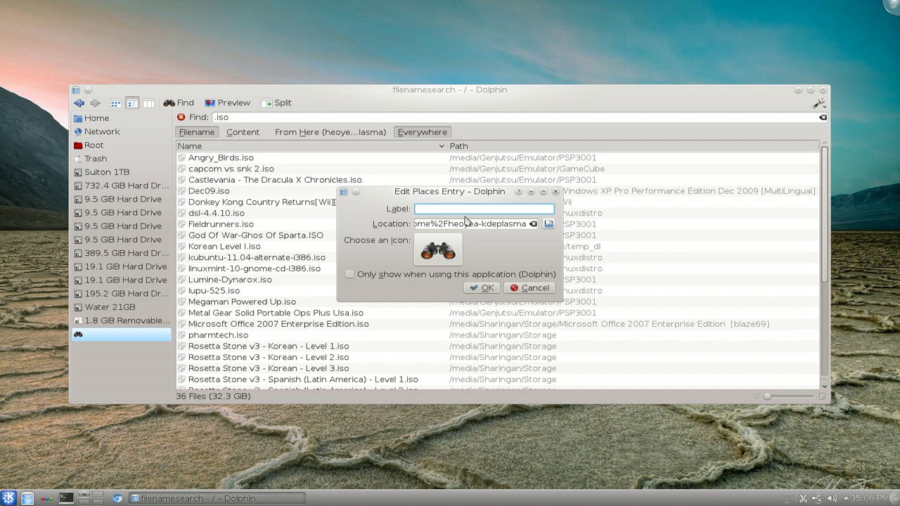
text(ISO Files)
click(460, 251)
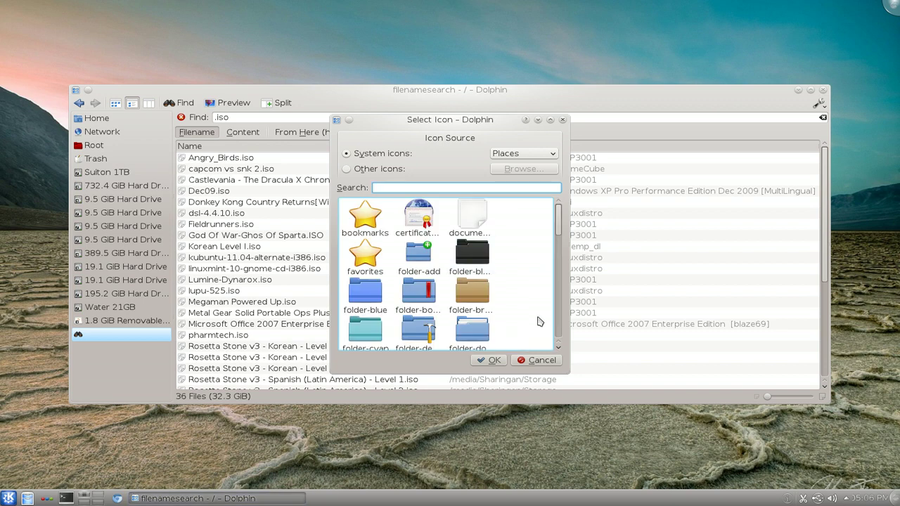
click(530, 360)
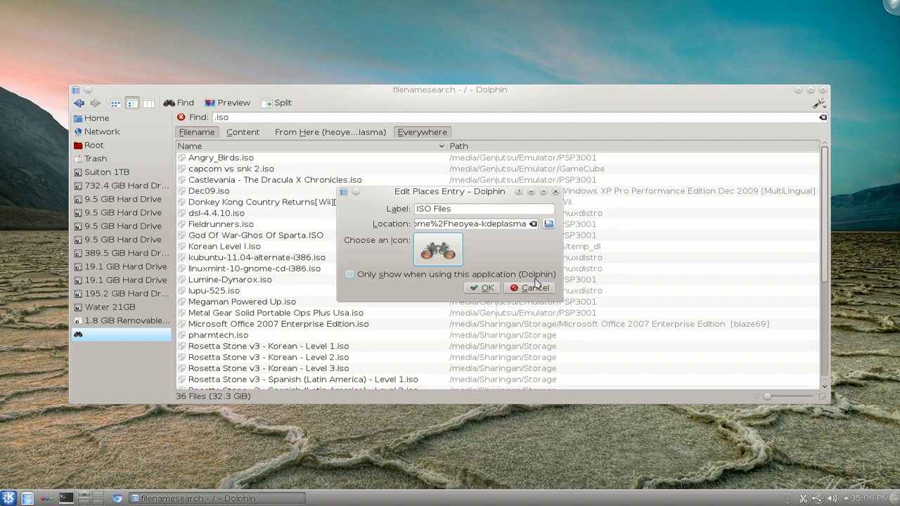
click(486, 289)
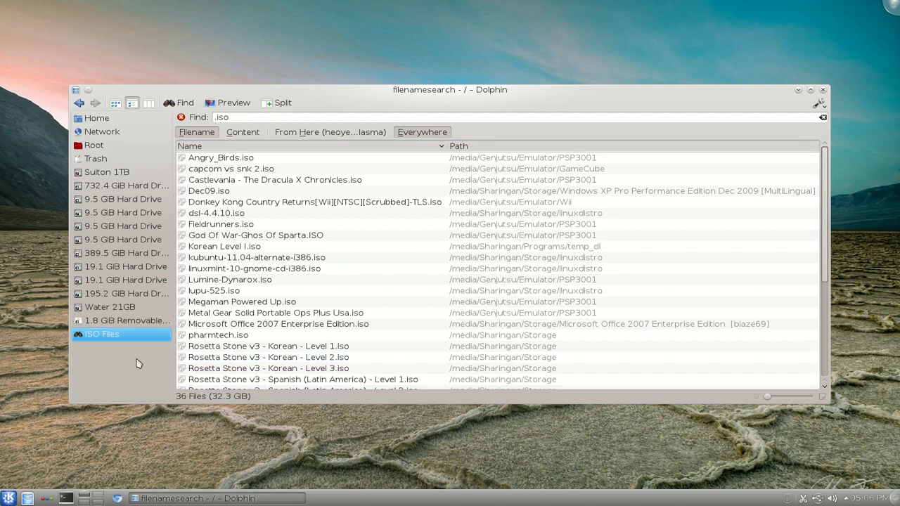
Step: From Home, reopen the ISO Files place and scroll its 36 ISO results
click(105, 119)
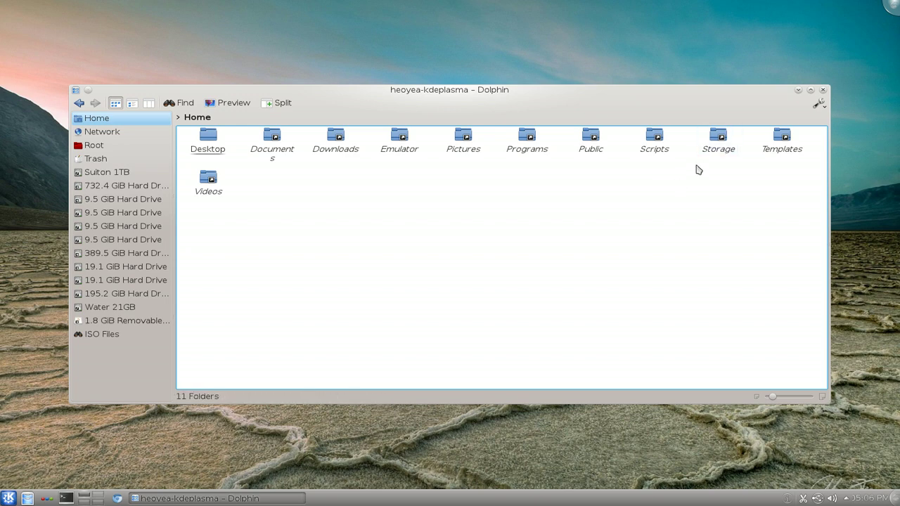
click(99, 336)
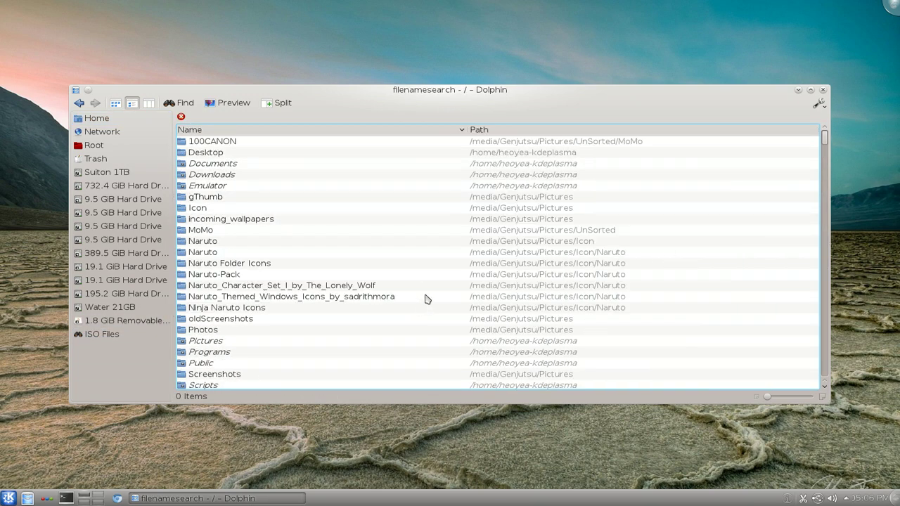
click(112, 336)
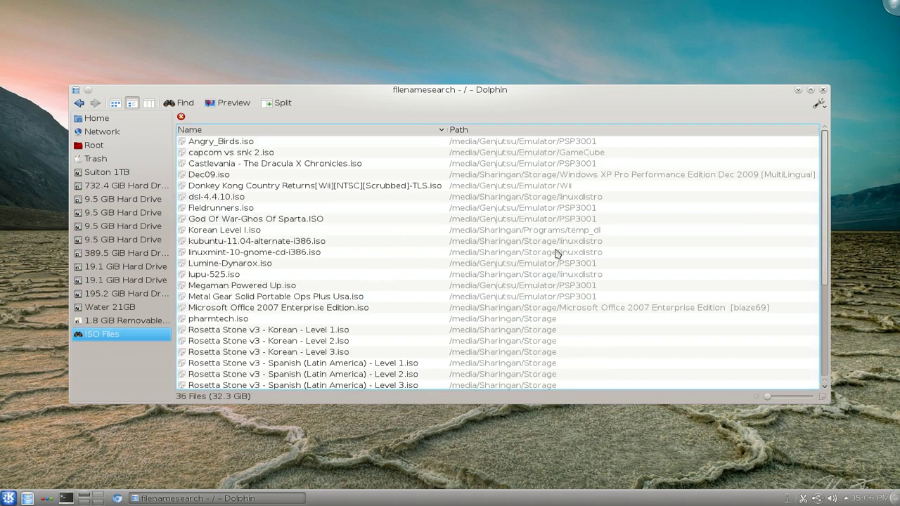
scroll(555, 253, down, 1)
scroll(555, 253, up, 1)
scroll(555, 253, down, 3)
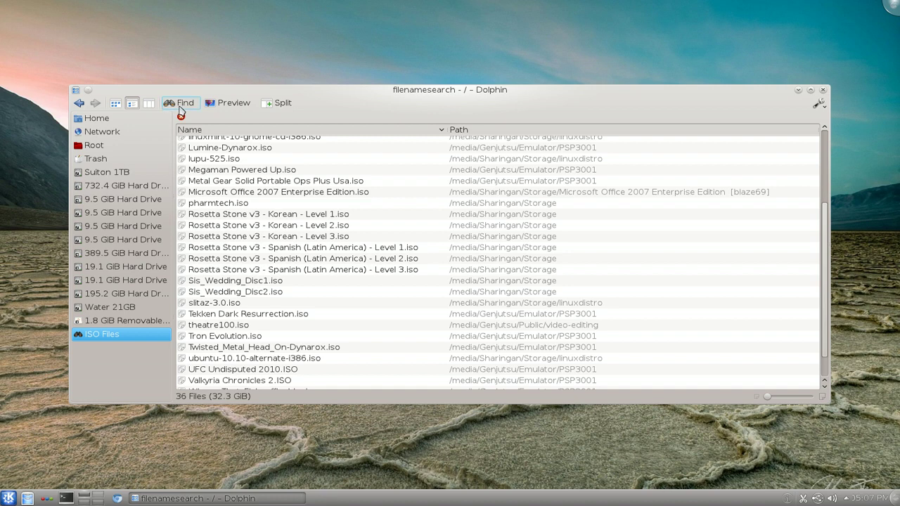
Step: From Home, run a filename search for .sh
click(118, 119)
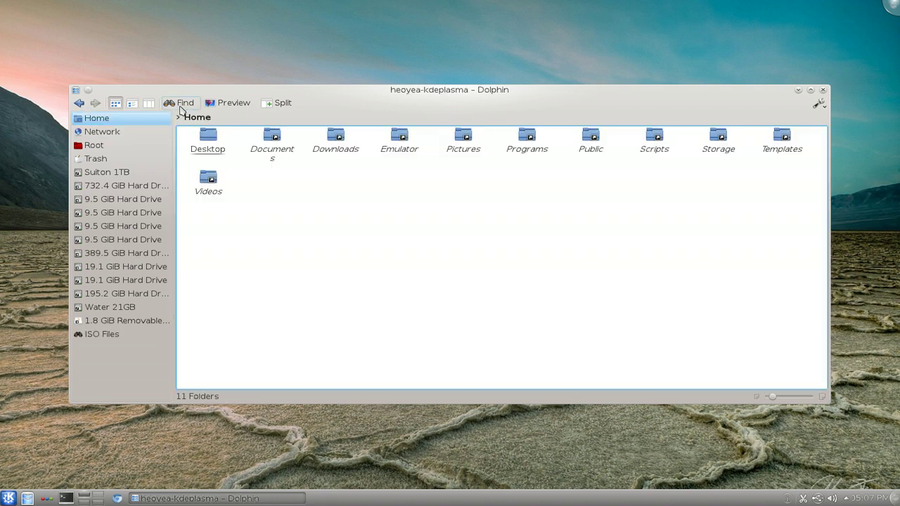
click(182, 106)
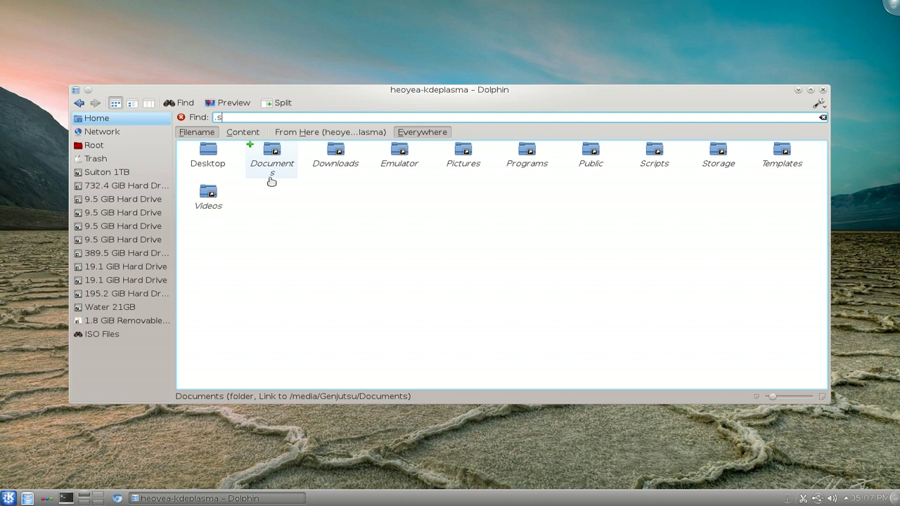
text(.sh)
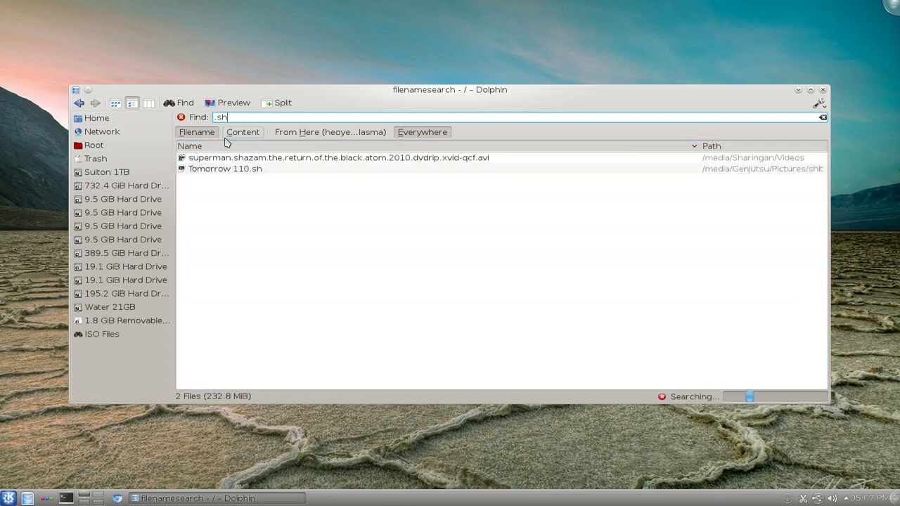
Step: Save the .sh search to Places and label the new entry 'Scripts'
right_click(621, 207)
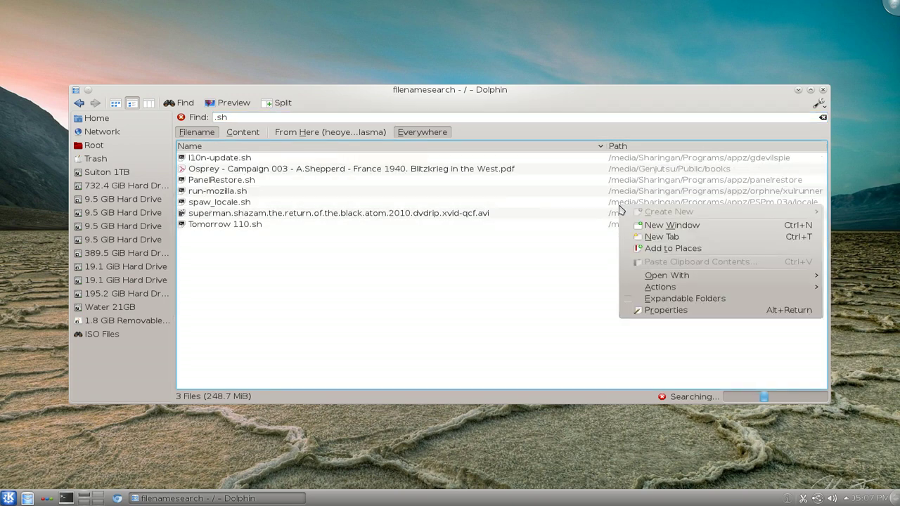
click(641, 248)
right_click(112, 350)
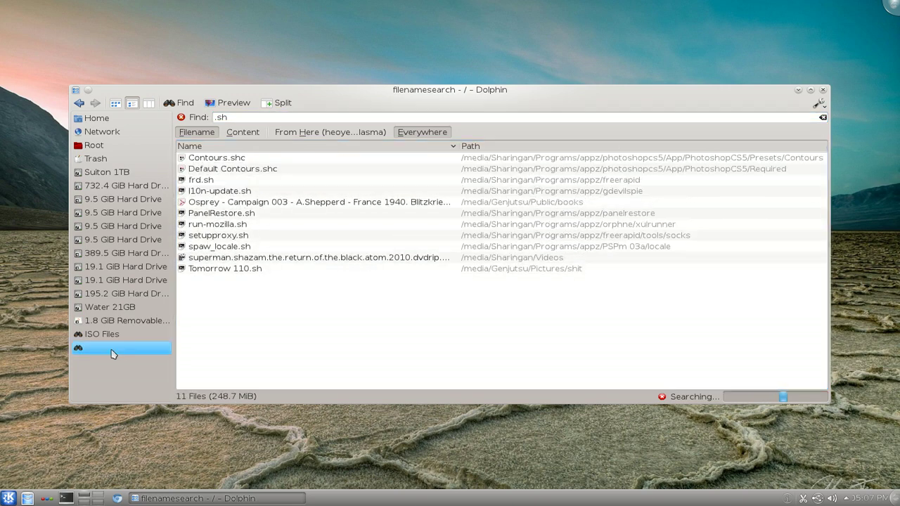
click(145, 371)
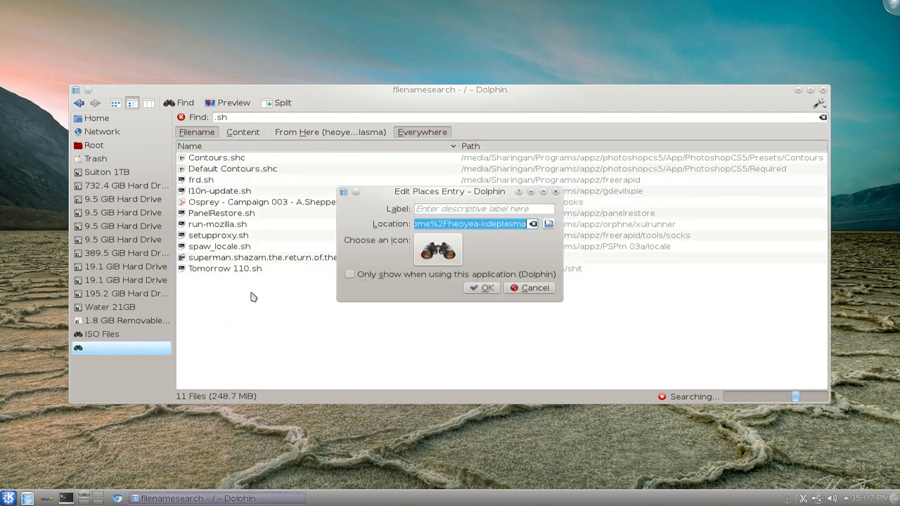
click(452, 210)
text(Scripts)
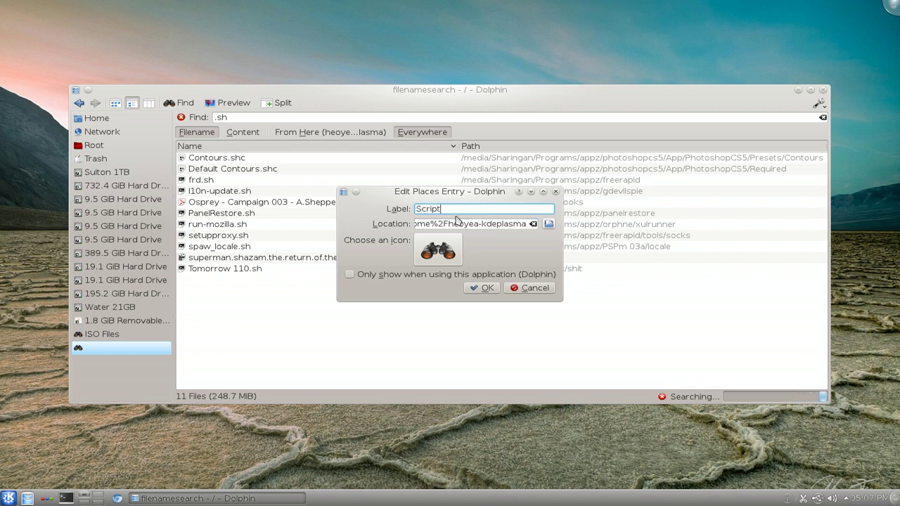
click(485, 287)
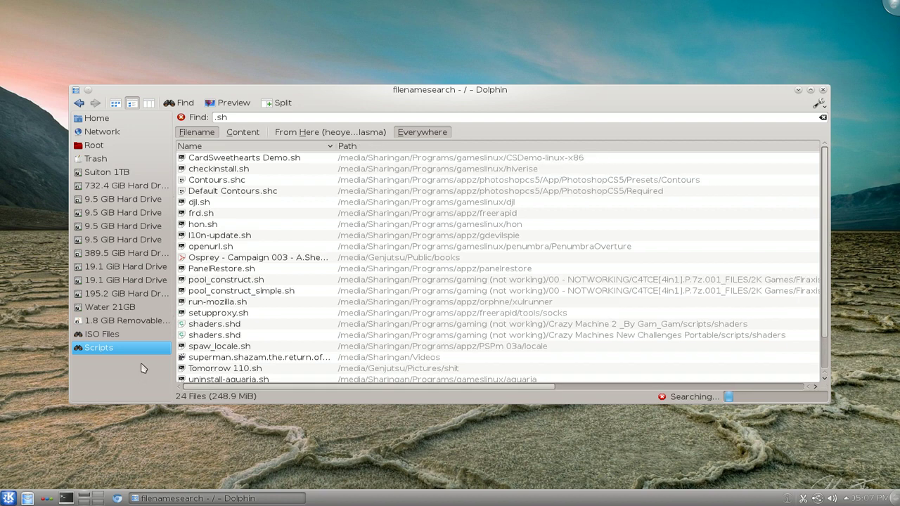
Step: Switch to the ISO Files place to show its .iso results
click(105, 336)
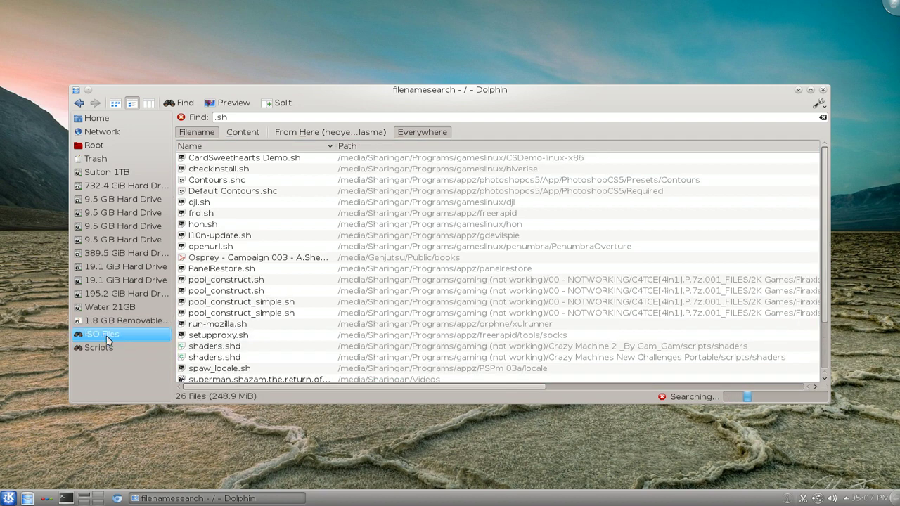
click(100, 347)
click(102, 336)
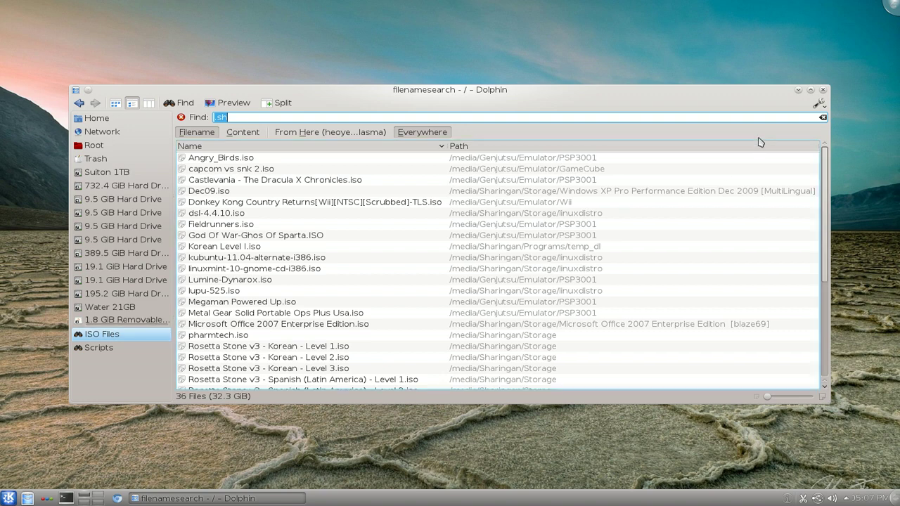
Step: Minimize Dolphin, drop a Folder View widget onto the desktop, then restore Dolphin
click(810, 90)
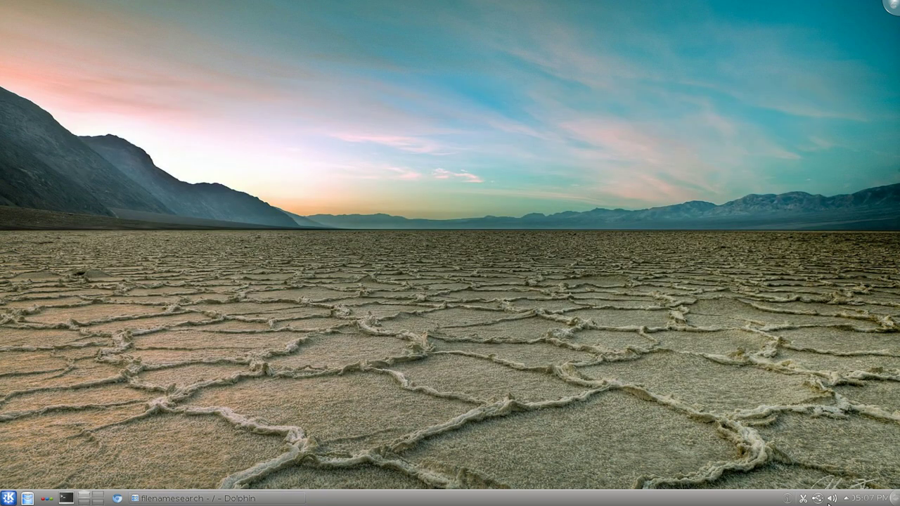
click(894, 498)
click(665, 461)
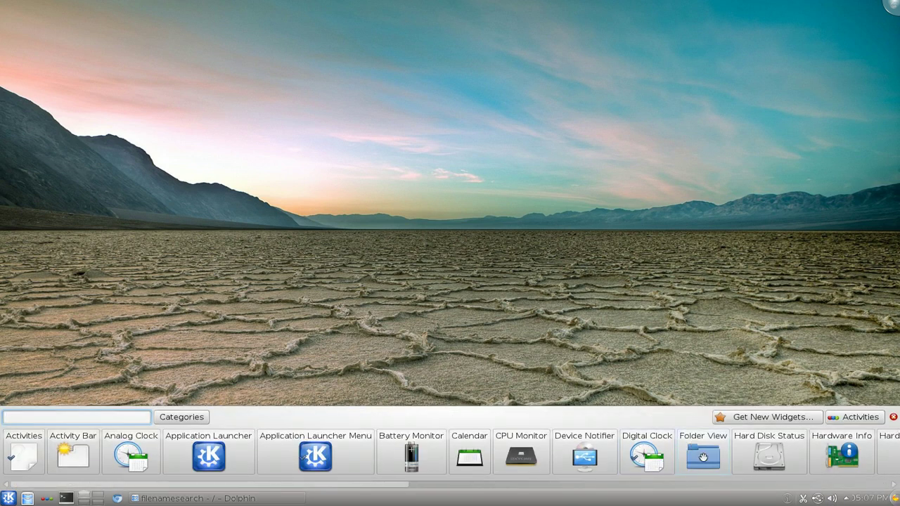
drag(703, 458, 210, 176)
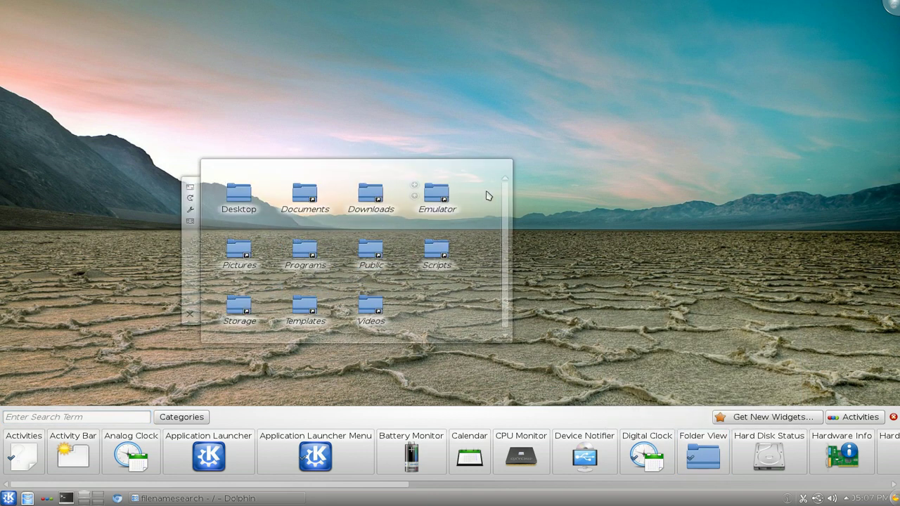
click(893, 417)
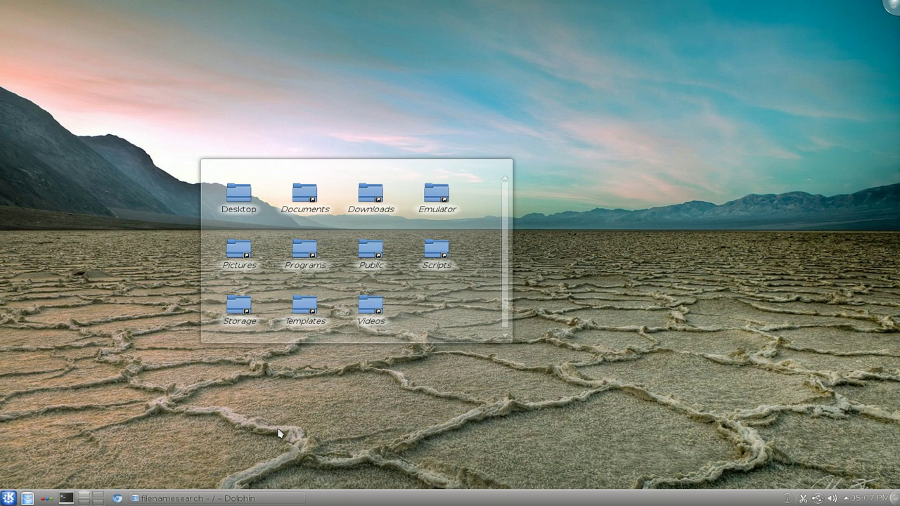
click(196, 498)
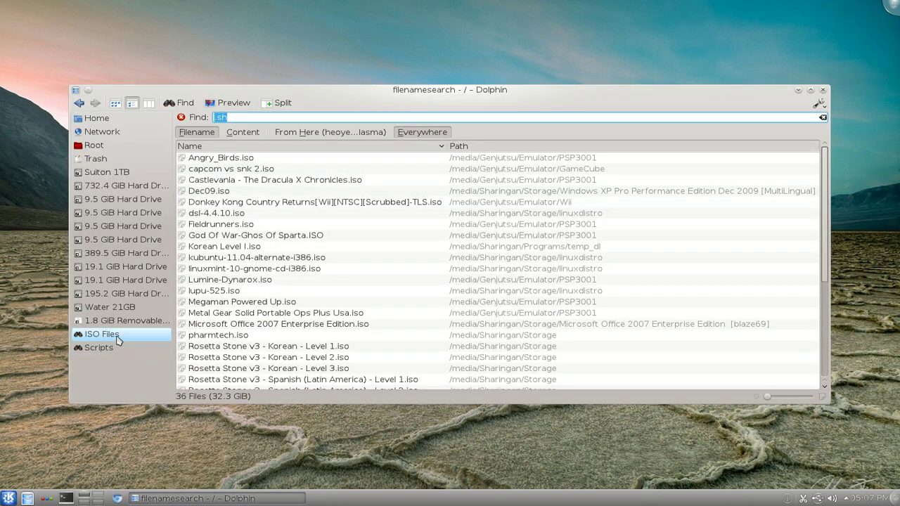
Step: Copy the ISO Files place's search location from its Edit Entry dialog, then cancel
right_click(158, 337)
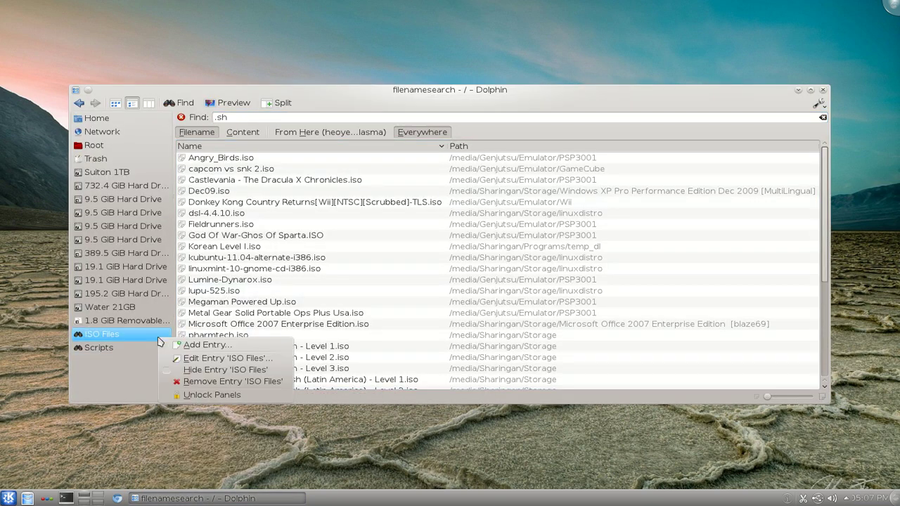
click(173, 362)
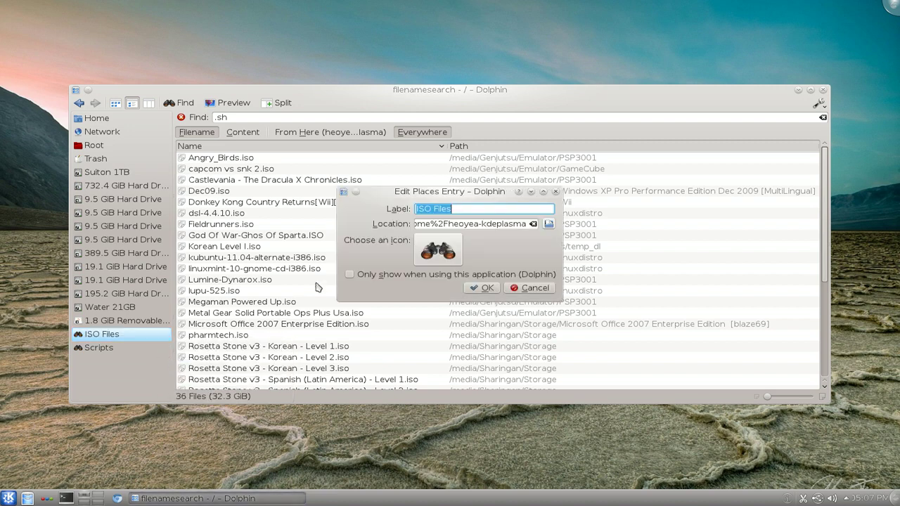
triple_click(422, 225)
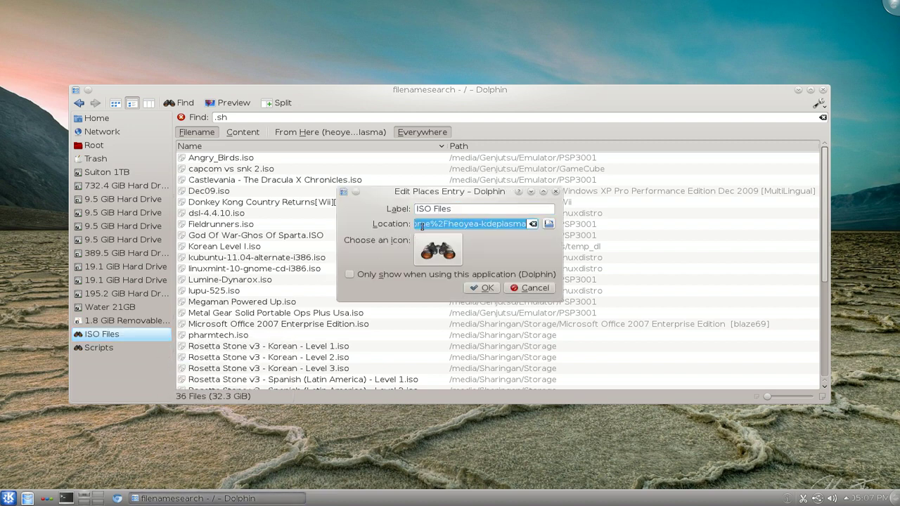
click(531, 287)
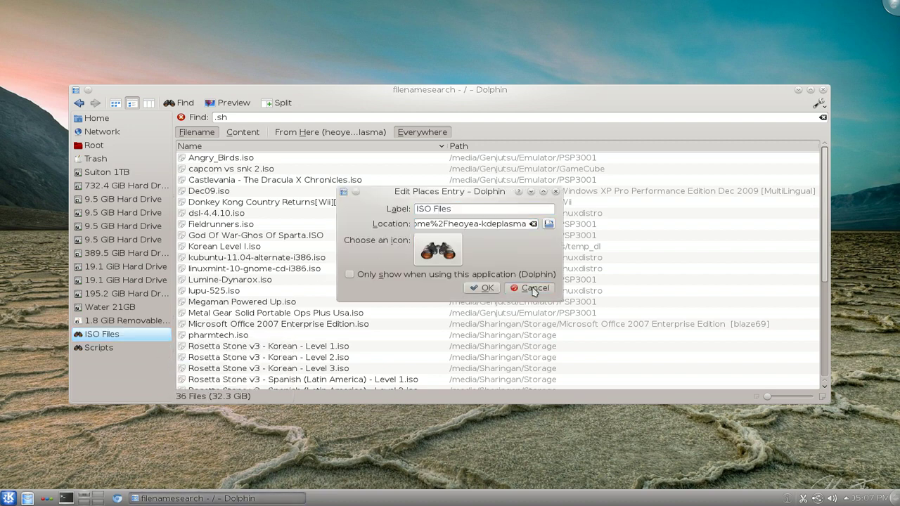
Step: Set the desktop Folder View widget to the pasted ISO search location via Specify a folder
click(798, 91)
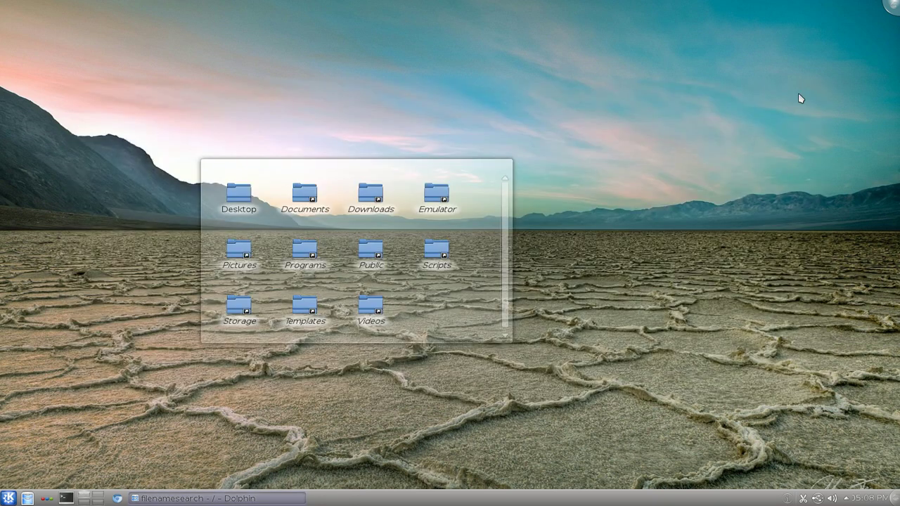
mouse_move(476, 237)
click(525, 211)
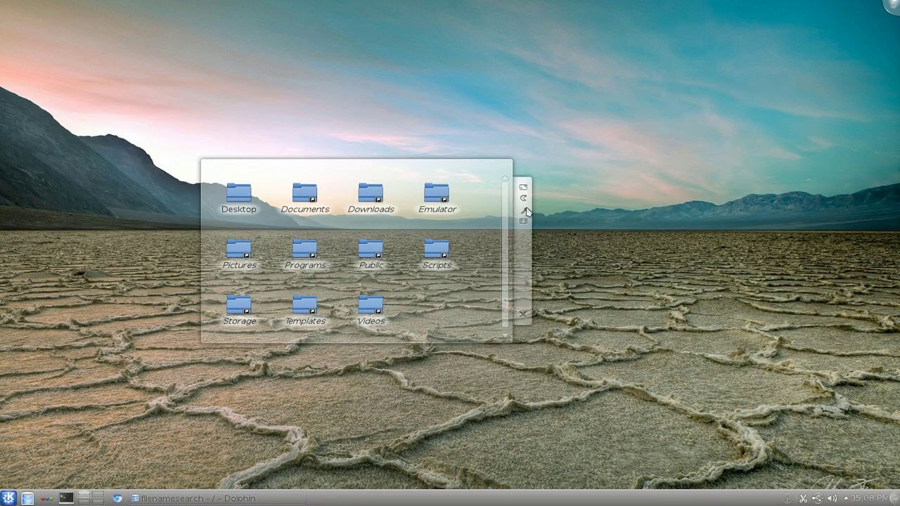
click(367, 216)
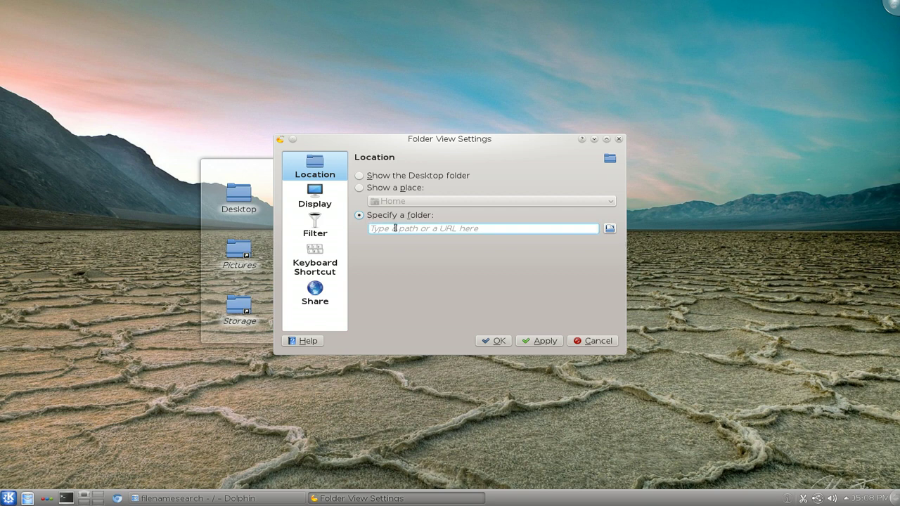
click(396, 229)
text(filenamesearch:?search=.iso&url=%2Fhome%2Fheoyea-kdeplasma)
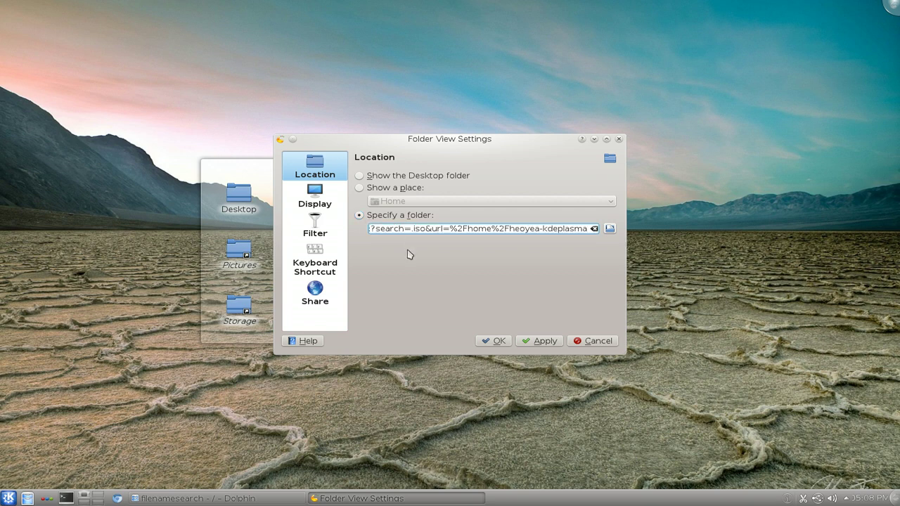
click(528, 341)
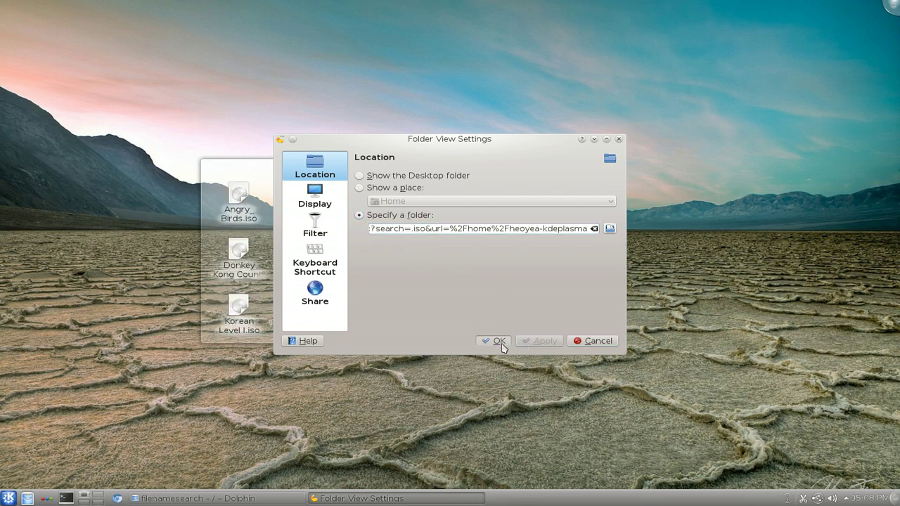
click(494, 341)
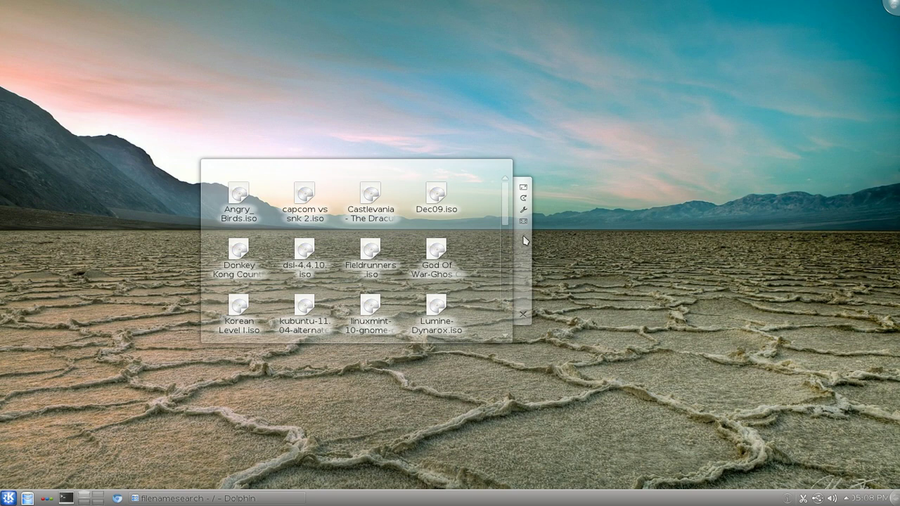
Step: Drag the ISO Folder View widget into the panel and check its .iso popup list
drag(524, 240, 769, 498)
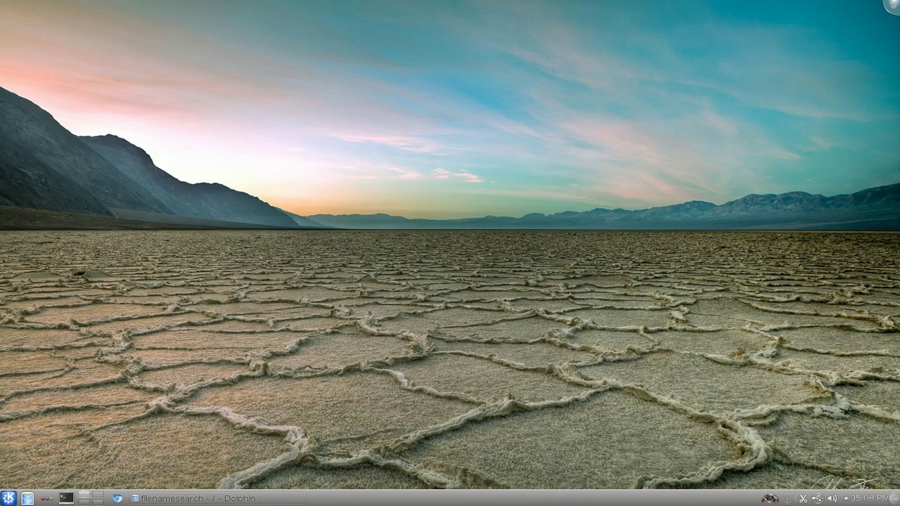
click(771, 498)
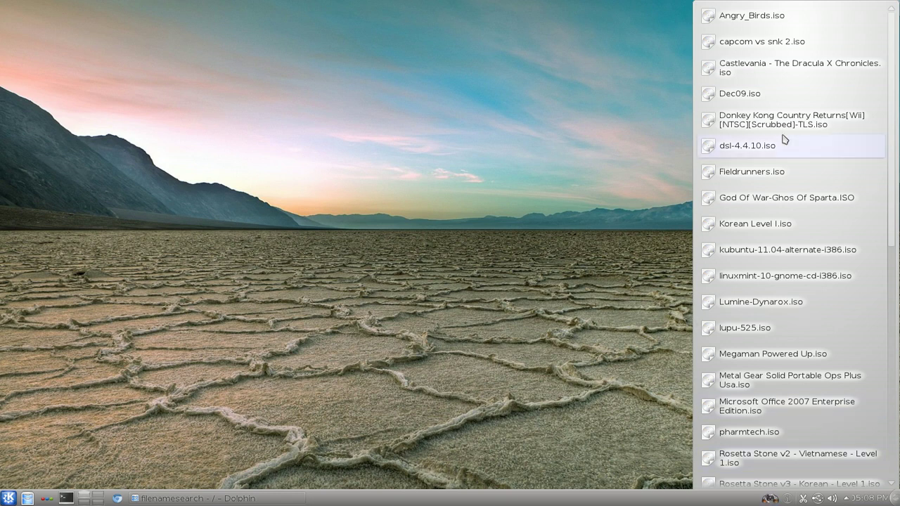
click(624, 222)
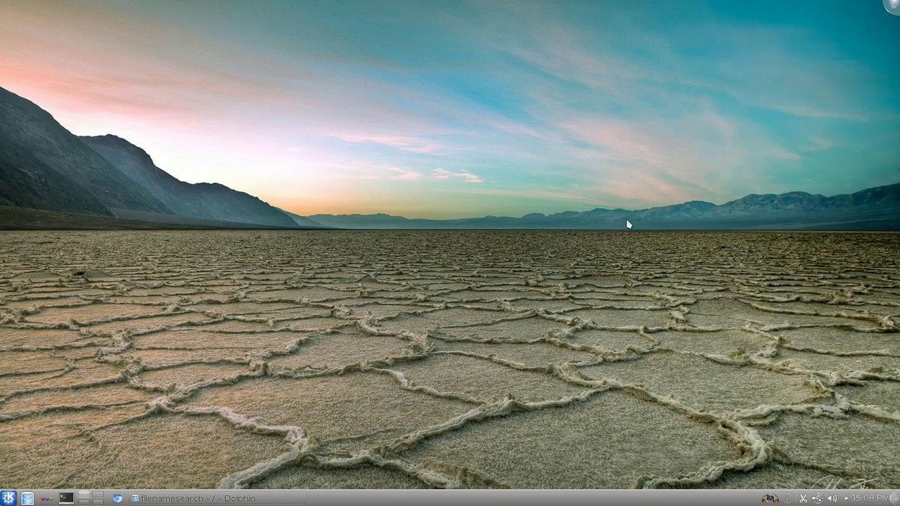